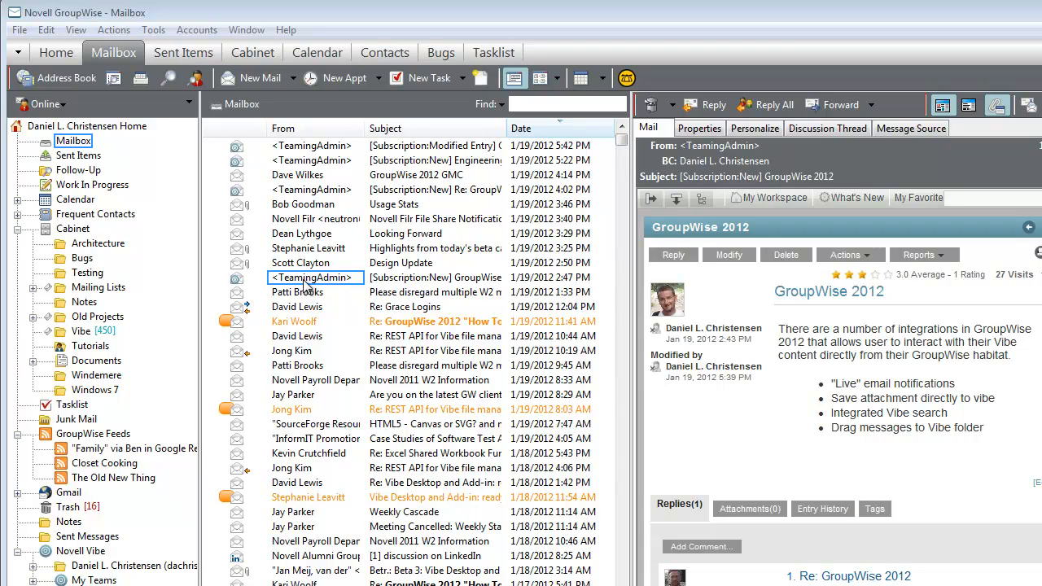
Read the GroupWise 2012 subscription notification and its reply notification, returning to the original entry
click(306, 285)
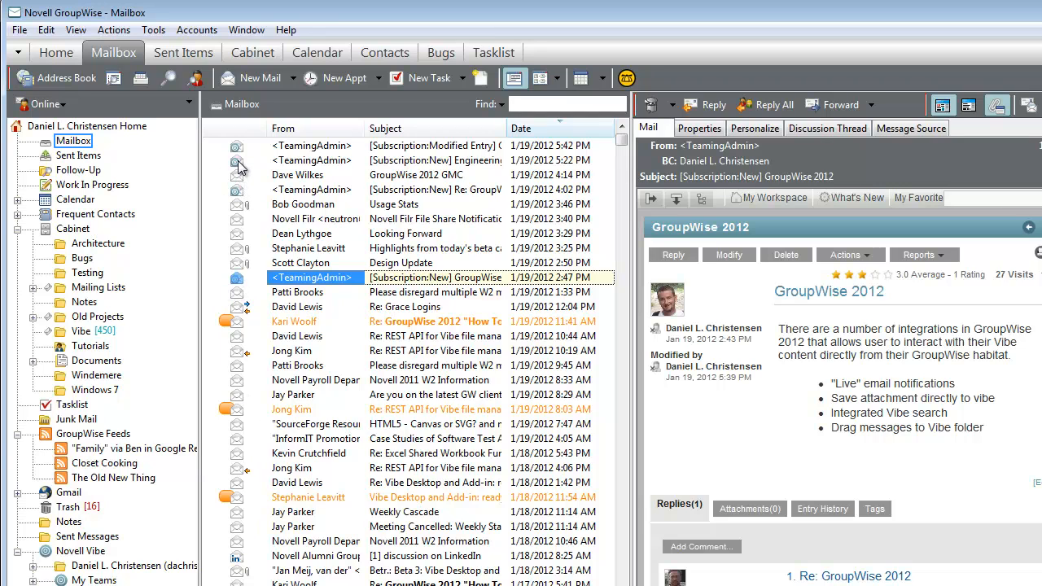
click(306, 190)
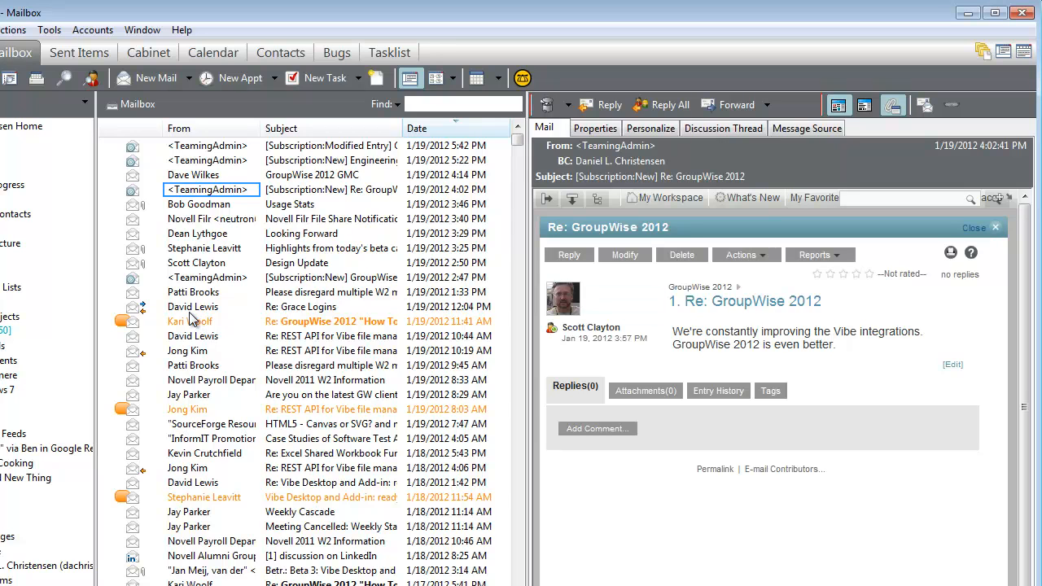
click(215, 279)
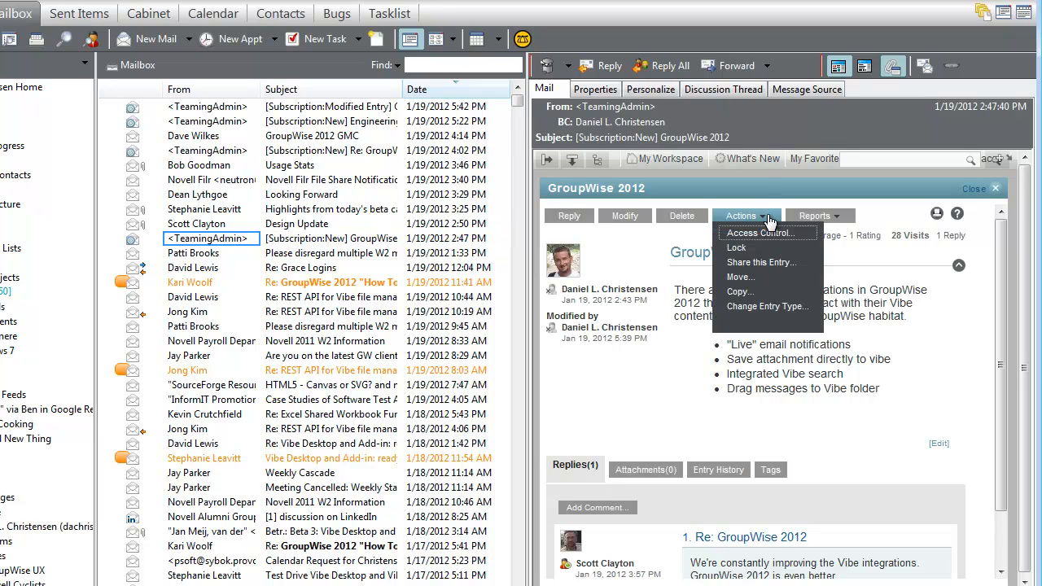
Rate the GroupWise 2012 discussion entry four stars and look up its author
click(770, 236)
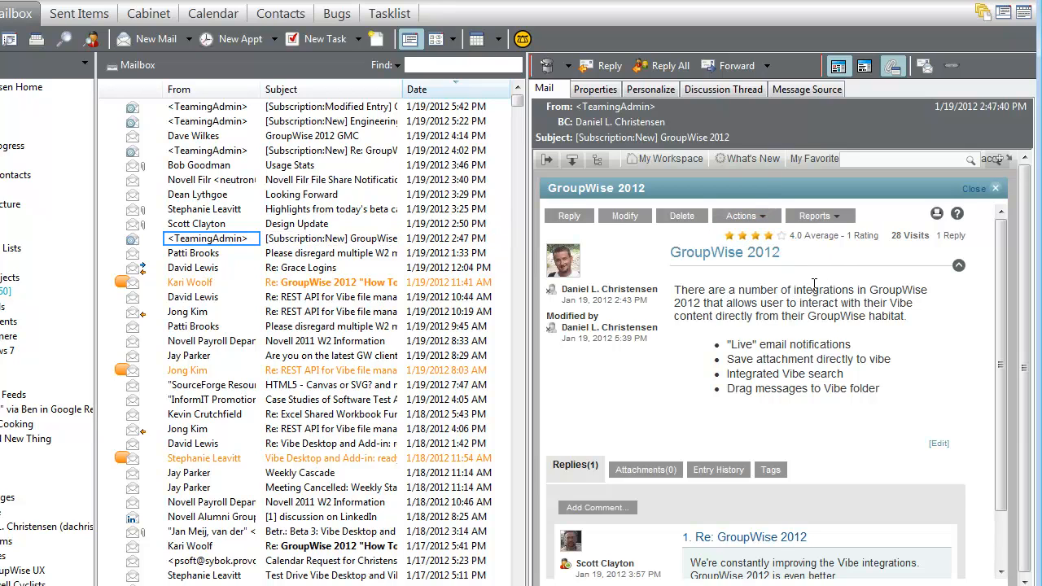
click(610, 289)
click(950, 251)
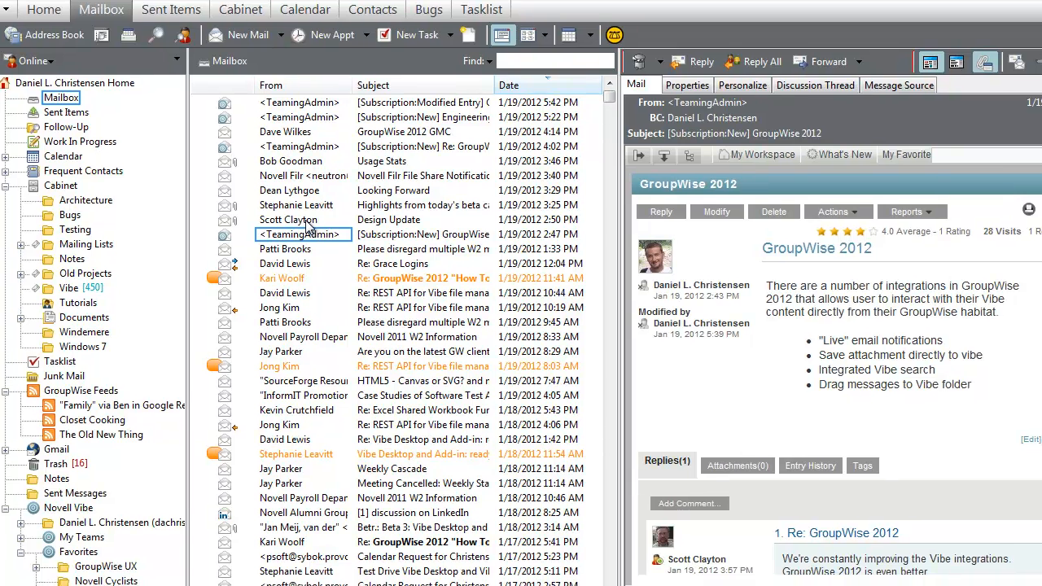
Open the Design Update message, choose to save its design.doc attachment in Novell Vibe, and browse the destination folders
click(309, 226)
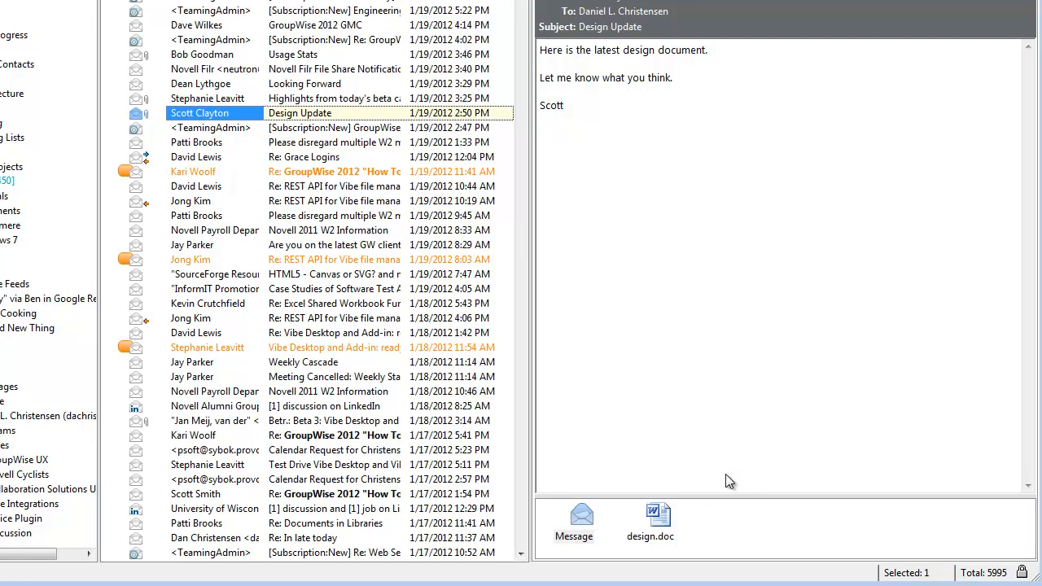
right_click(656, 526)
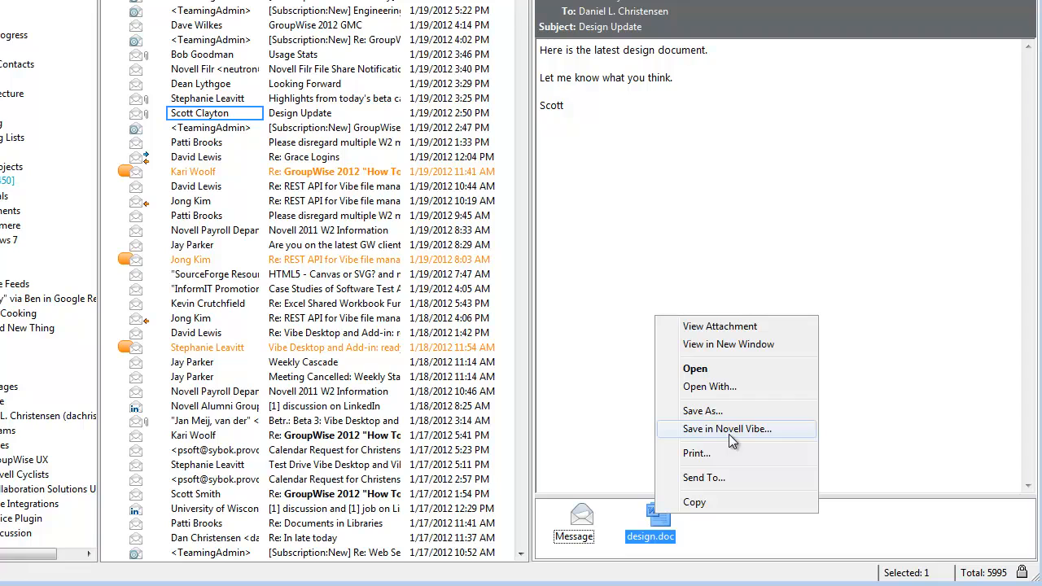
click(729, 429)
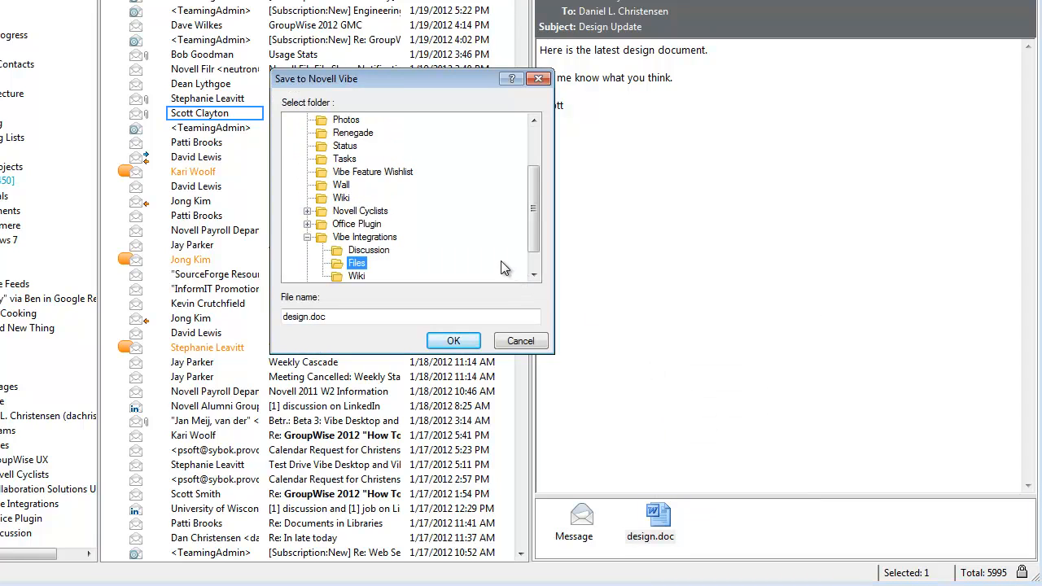
scroll(508, 270, up, 2)
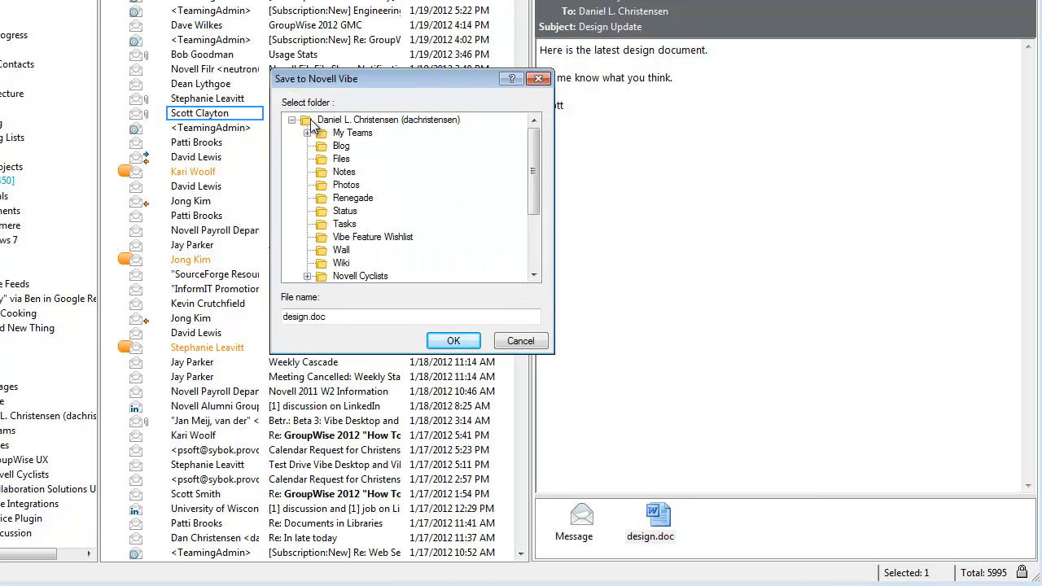
scroll(447, 131, down, 2)
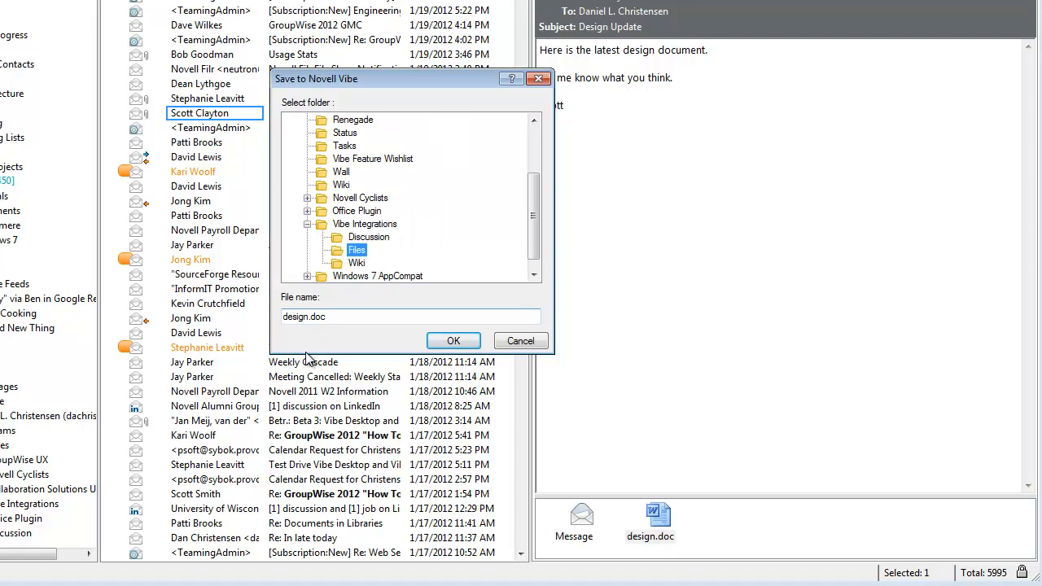
Save the attachment as "Vibe Integration Design Document.doc" in the Files folder of Vibe Integrations
drag(305, 318, 226, 323)
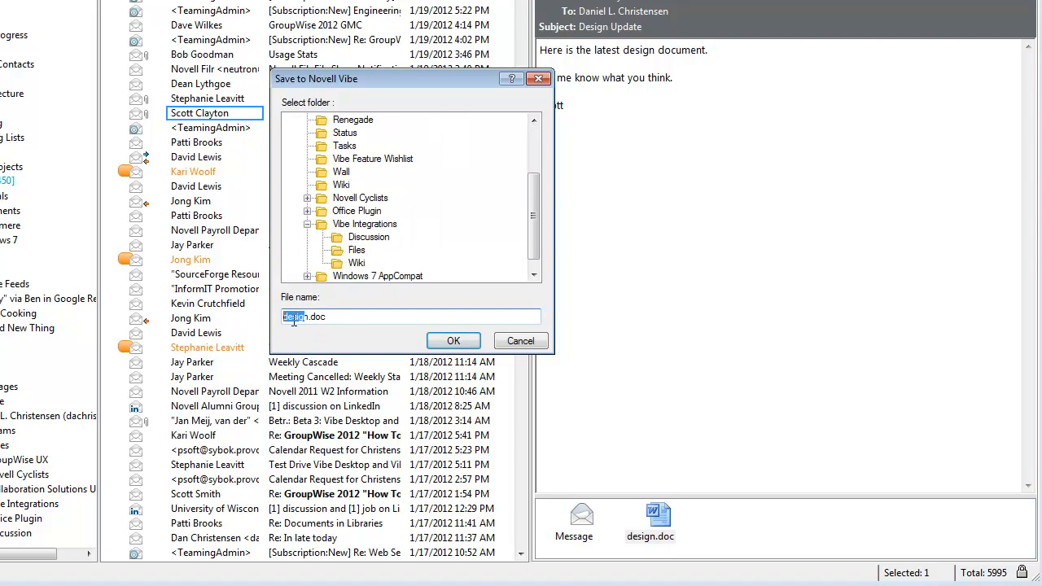
text(V)
text(ibe Integration D)
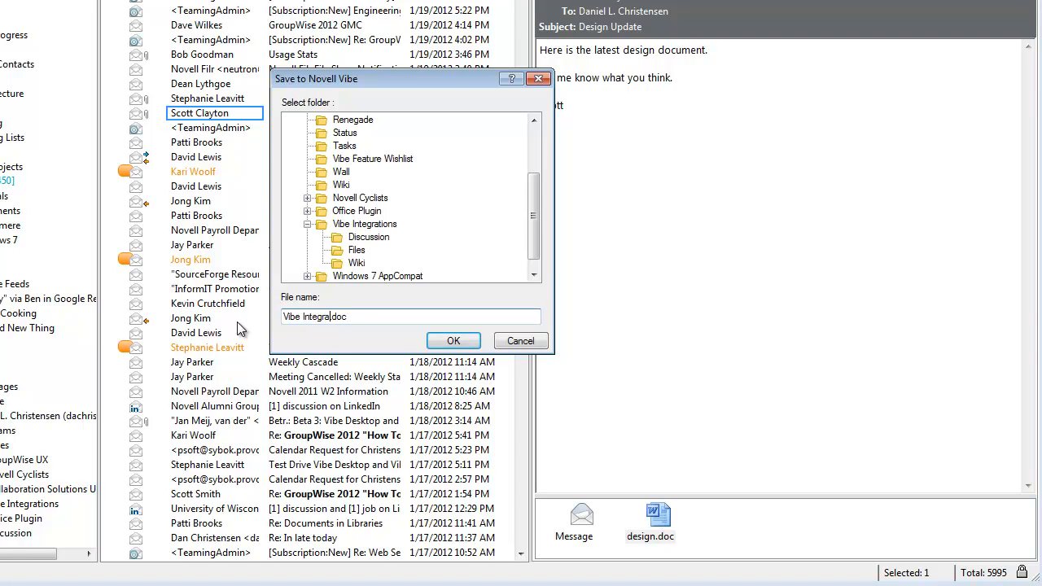
text(esign Document)
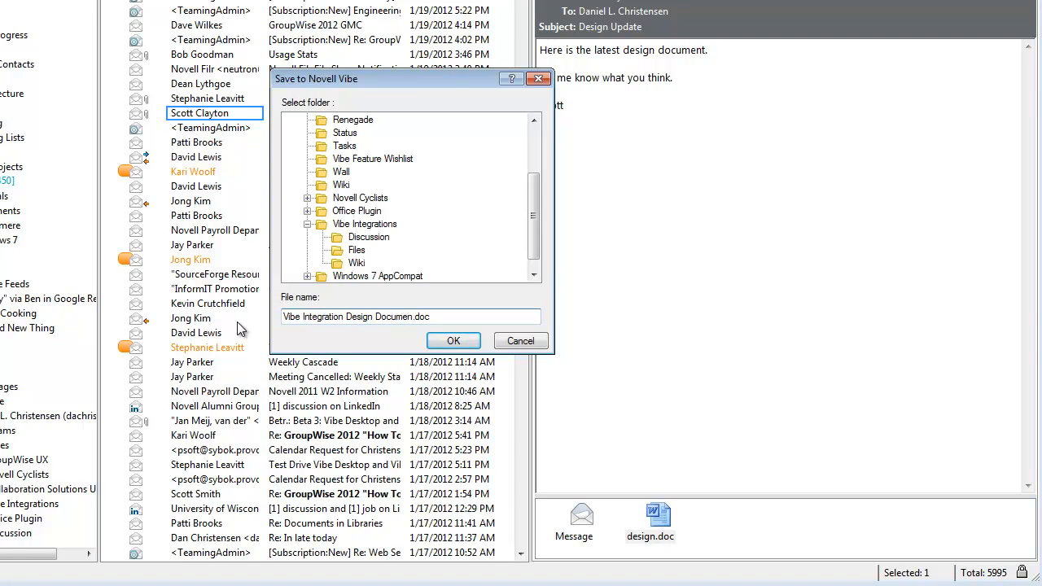
click(456, 345)
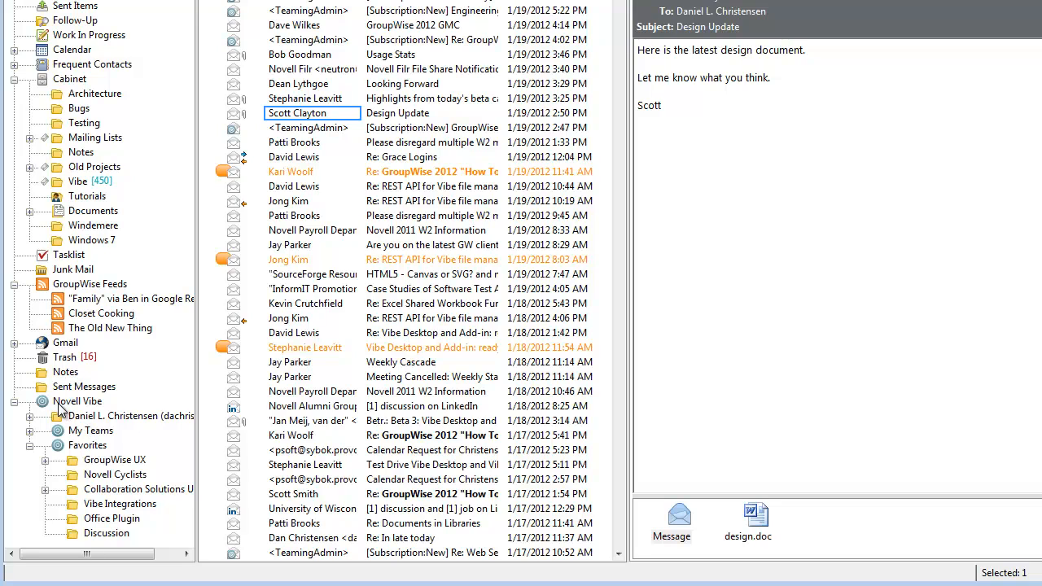
Check the file listing in the Vibe Integrations Files folder and return to the mailbox
click(124, 506)
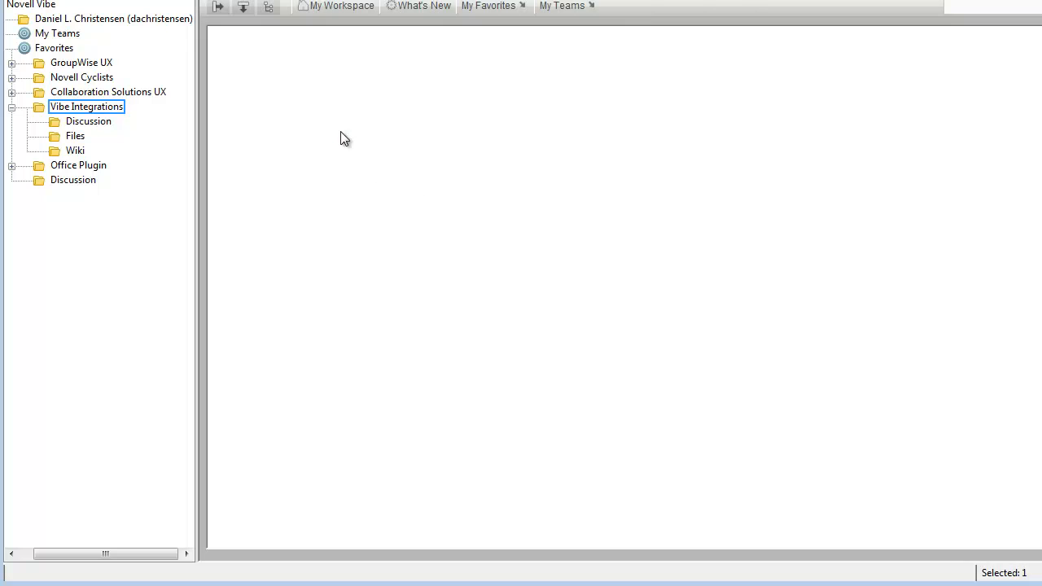
click(253, 106)
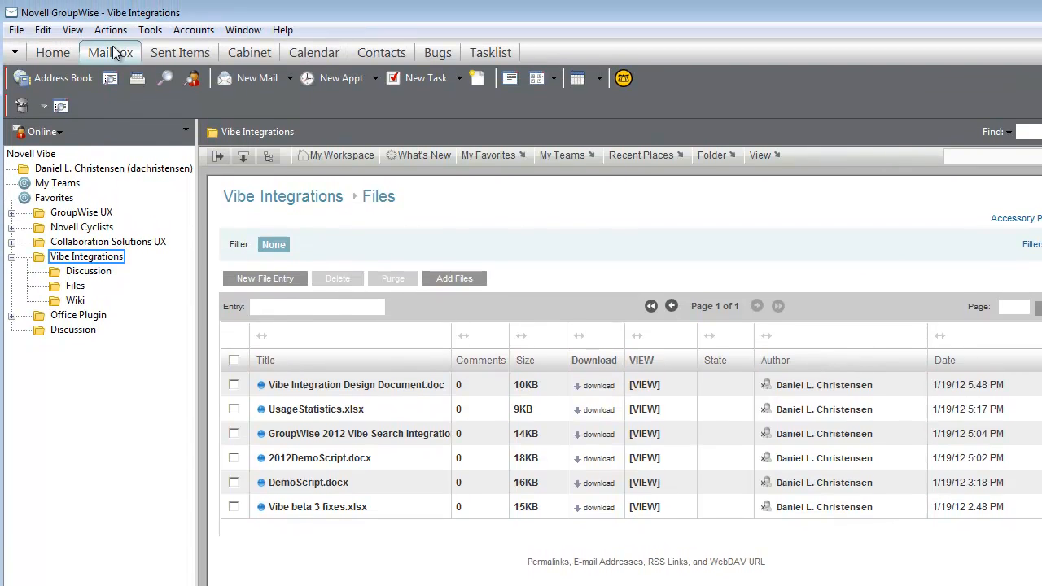
click(103, 56)
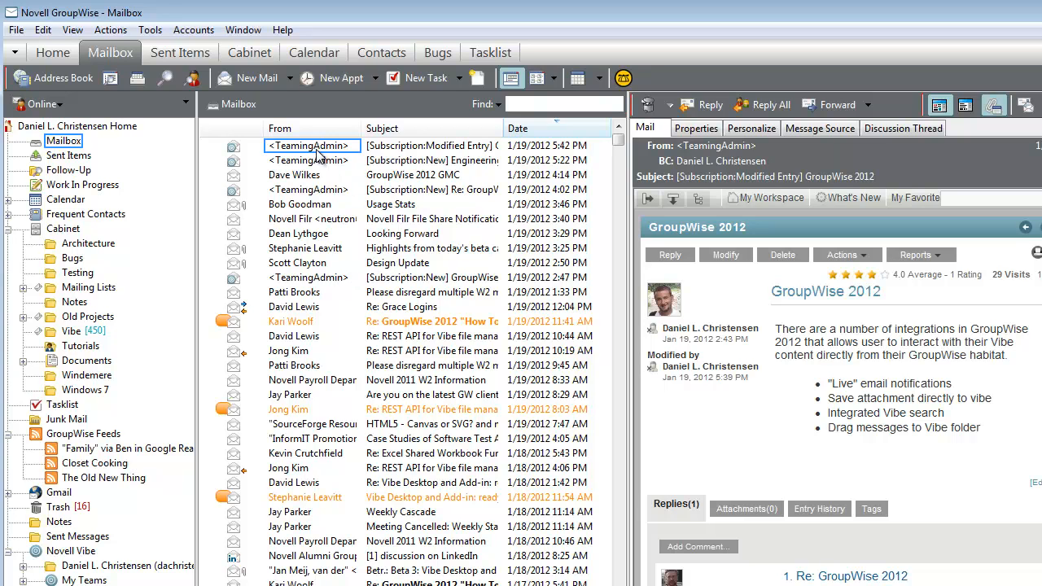
Search the home folder and Novell Vibe for documents containing "GroupWise 2012", filtered by the author's full name
click(172, 84)
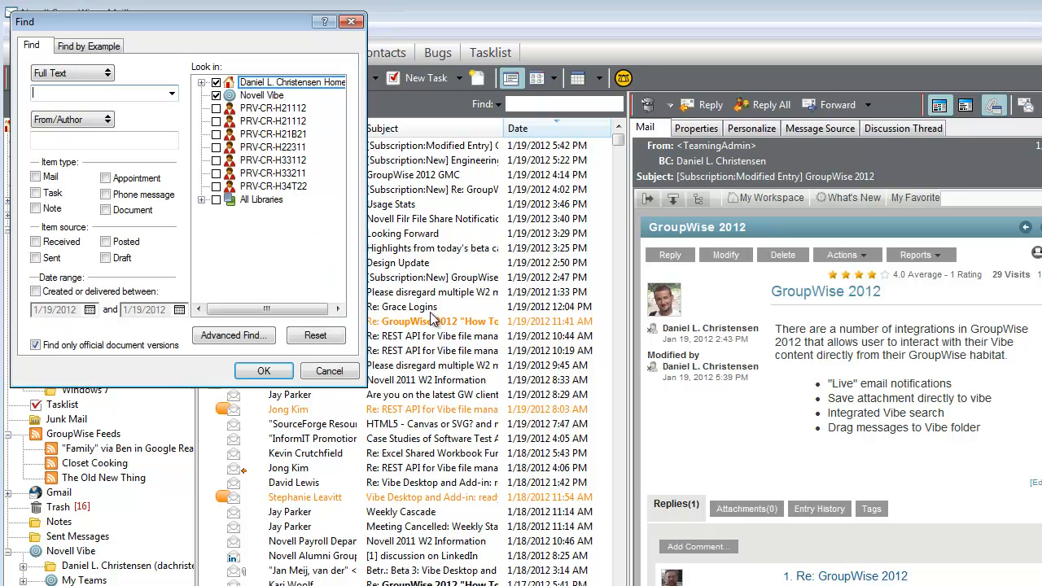
drag(263, 29, 517, 200)
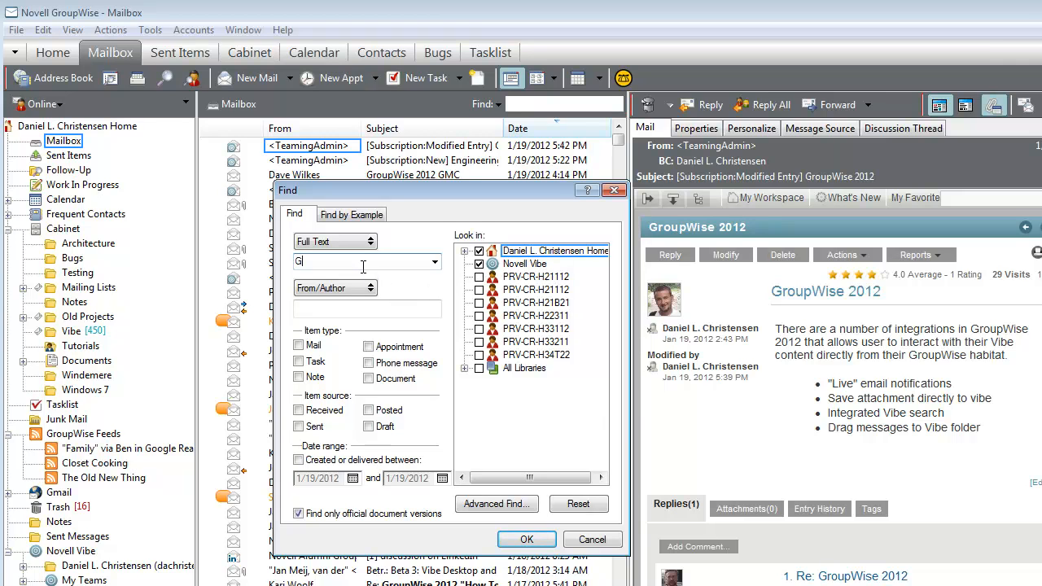
text(roupWise)
key(Tab)
key(Tab)
text(Daniel )
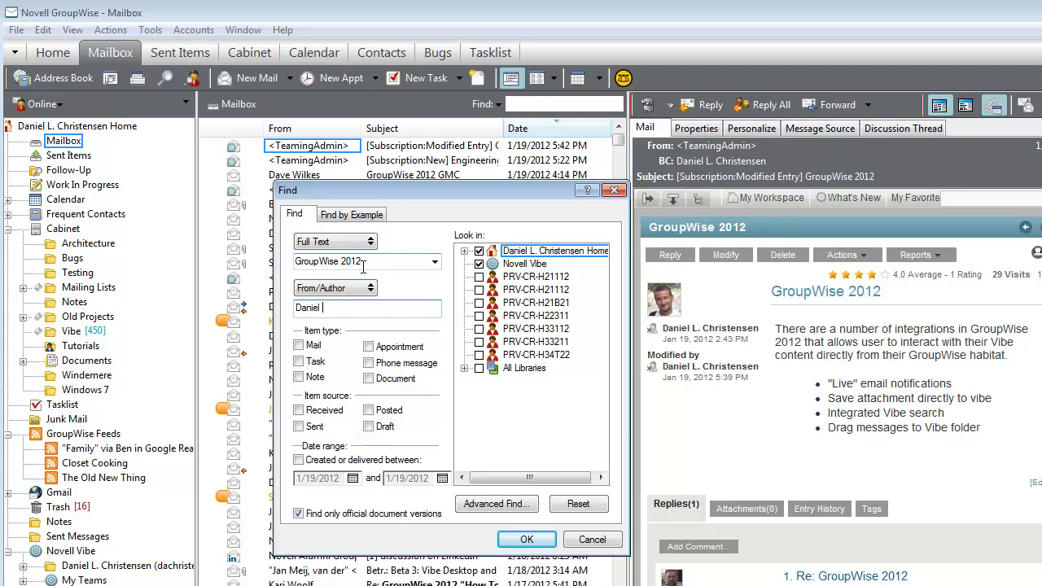
text(L. Christensen)
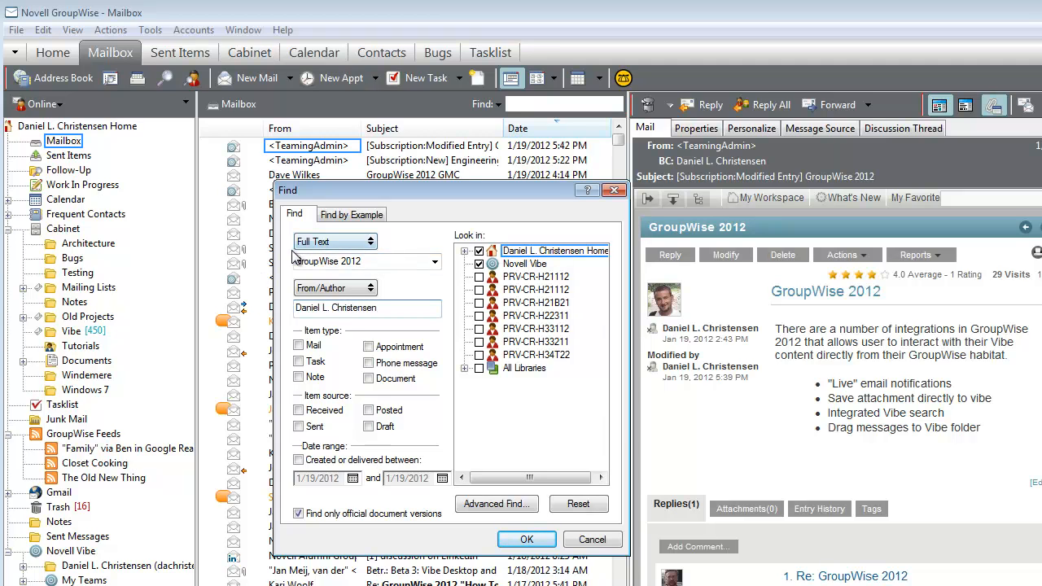
click(369, 379)
click(525, 539)
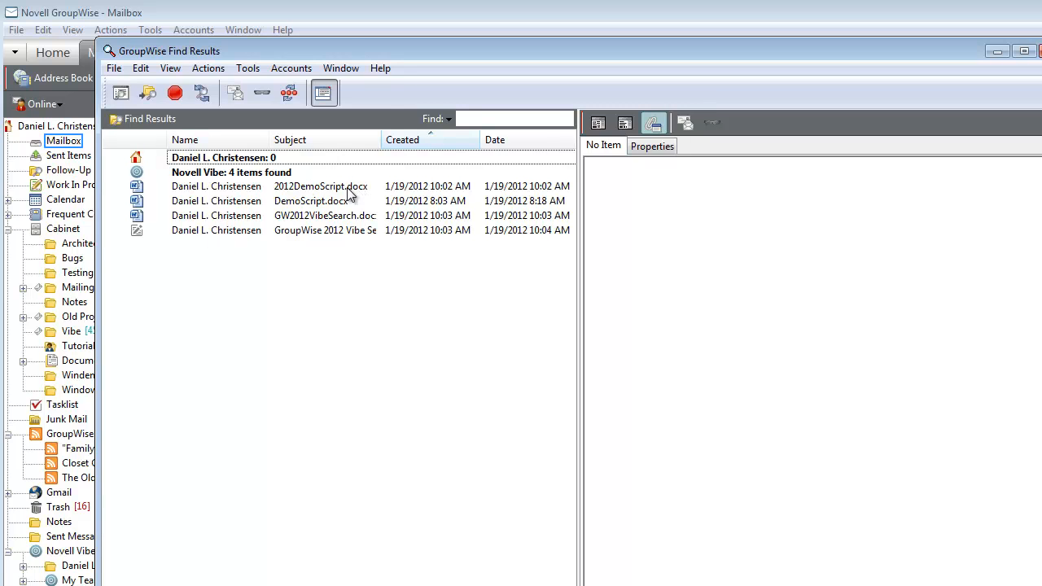
Preview GW2012VibeSearch.docx from the search results and view it in its own window, closing that window when done
drag(340, 48, 302, 50)
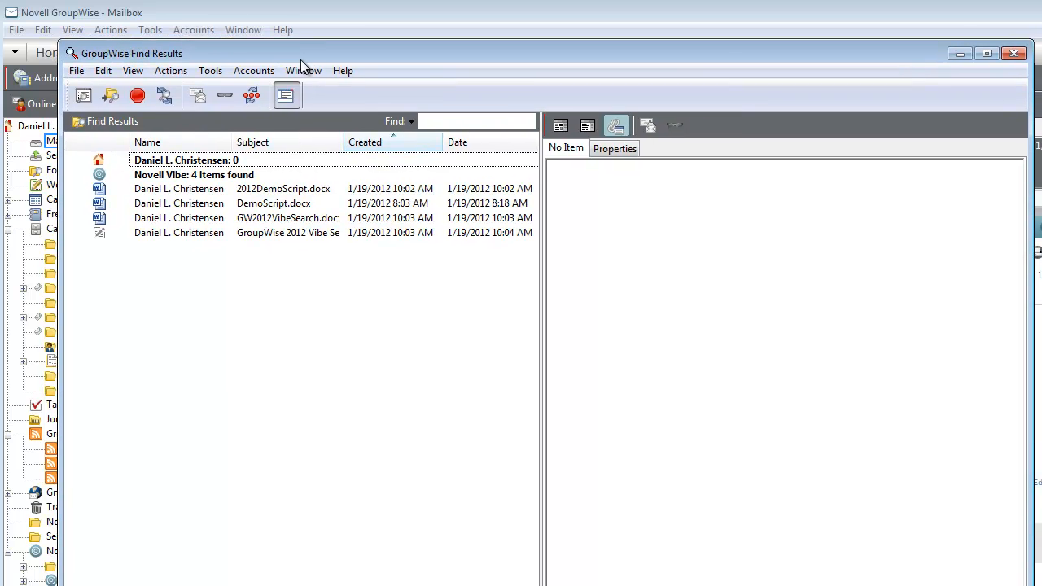
click(166, 220)
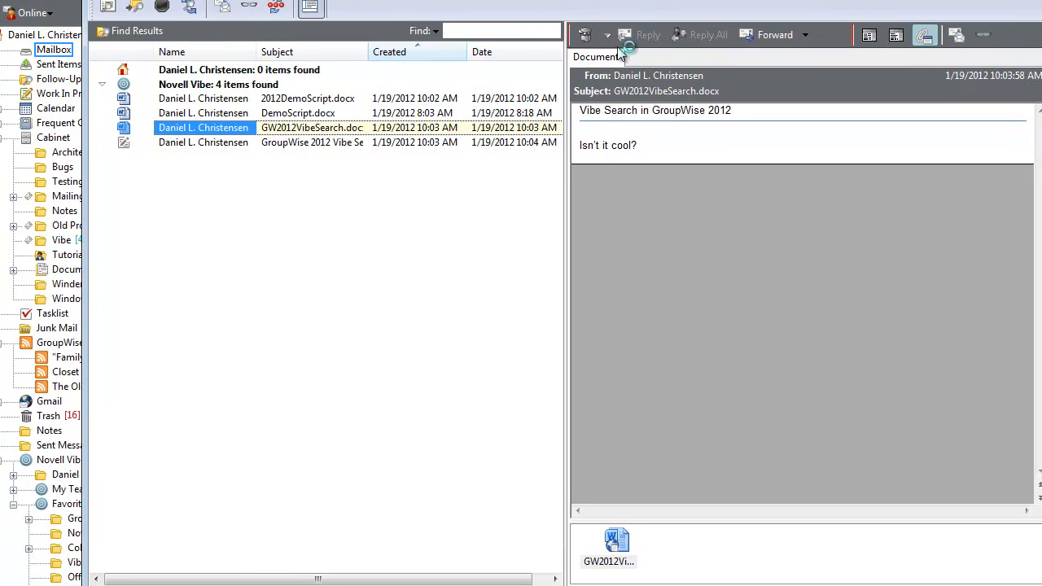
double_click(201, 130)
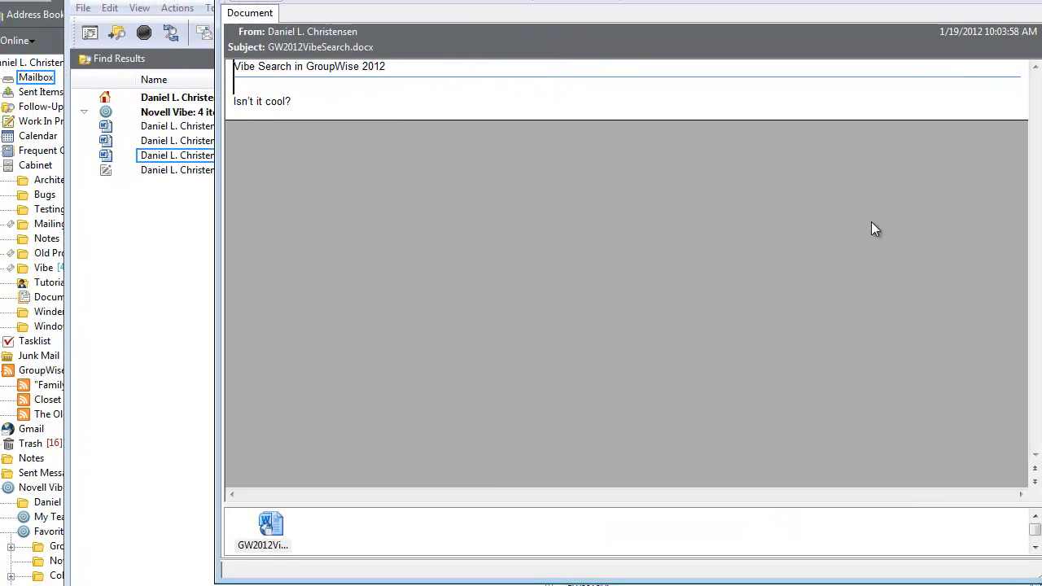
click(252, 50)
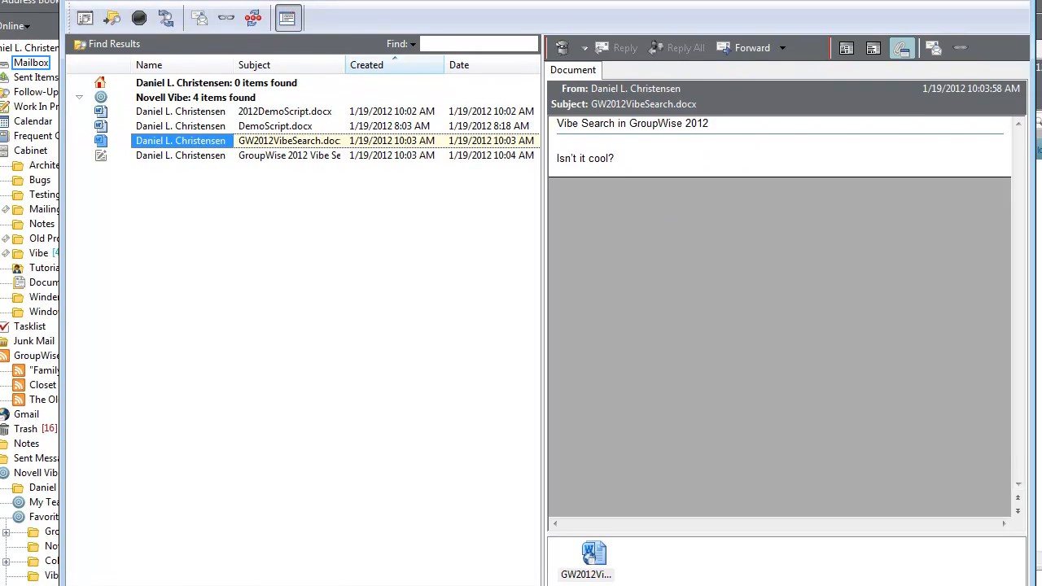
Forward GW2012VibeSearch.docx by mail to the recipient's name with the message "Here is the document."
click(751, 49)
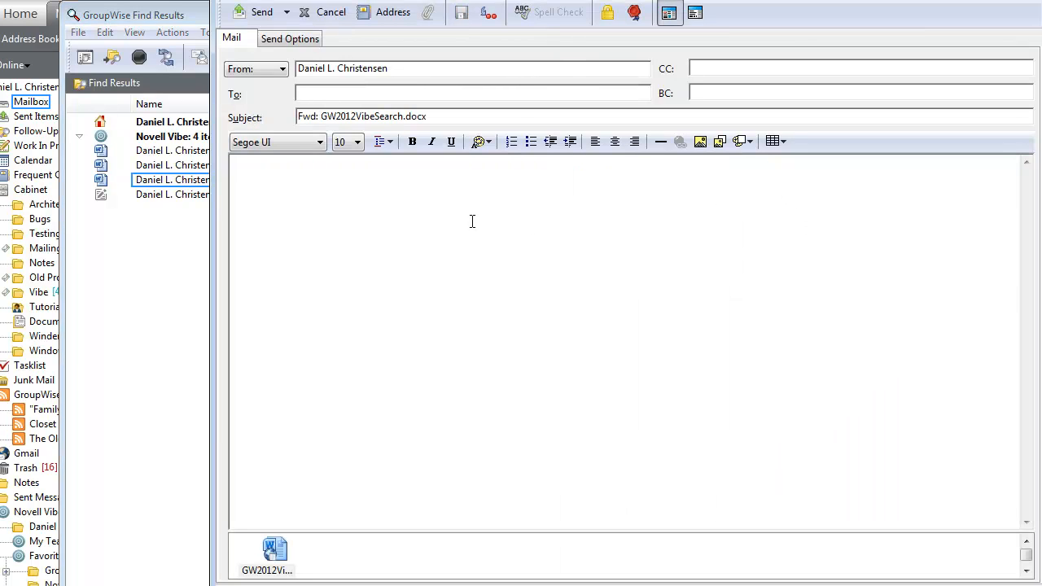
text(Daniel L. Christensen)
key(Tab)
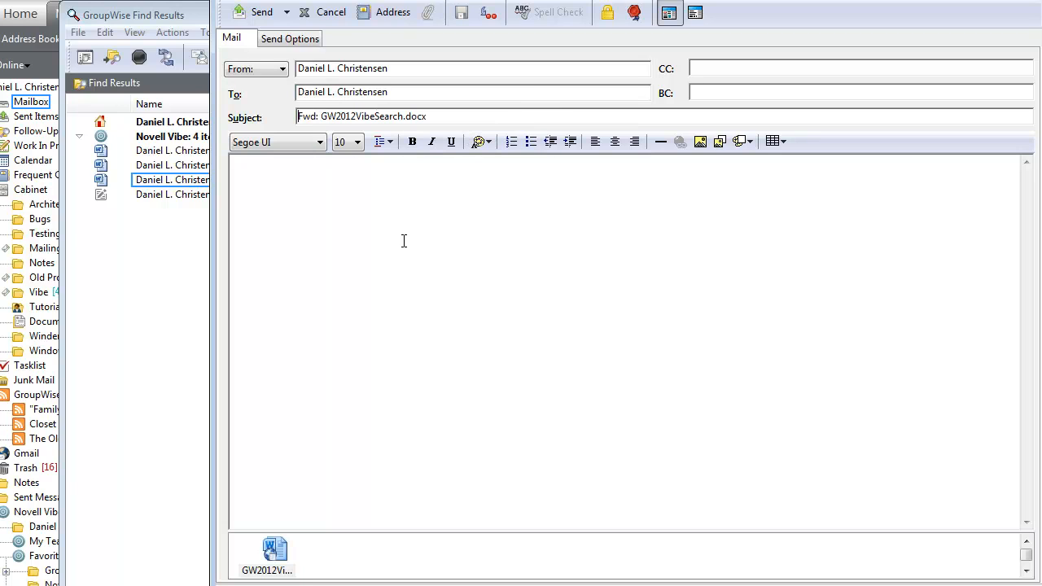
text(Here is the document.)
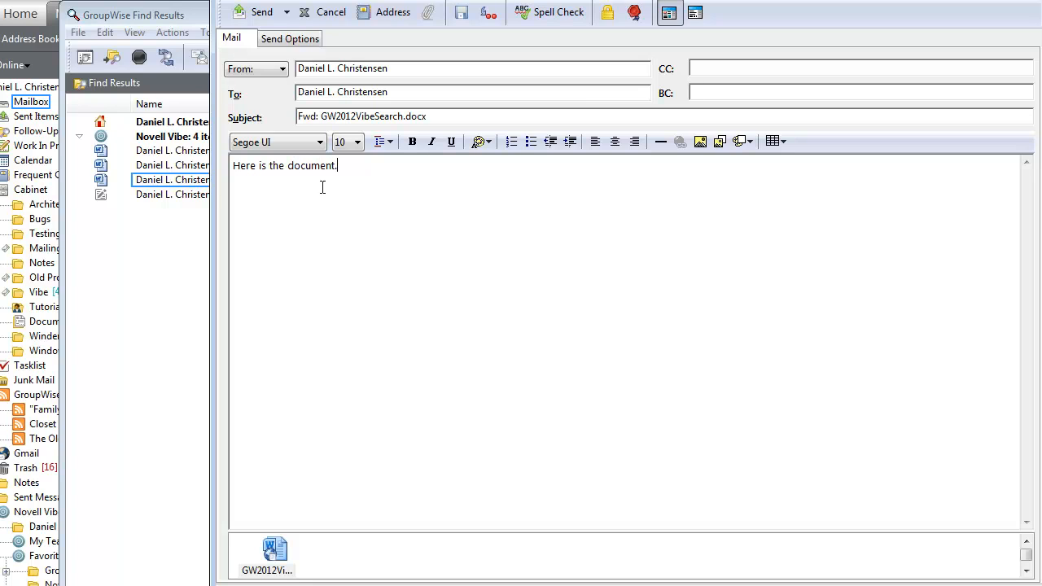
click(260, 18)
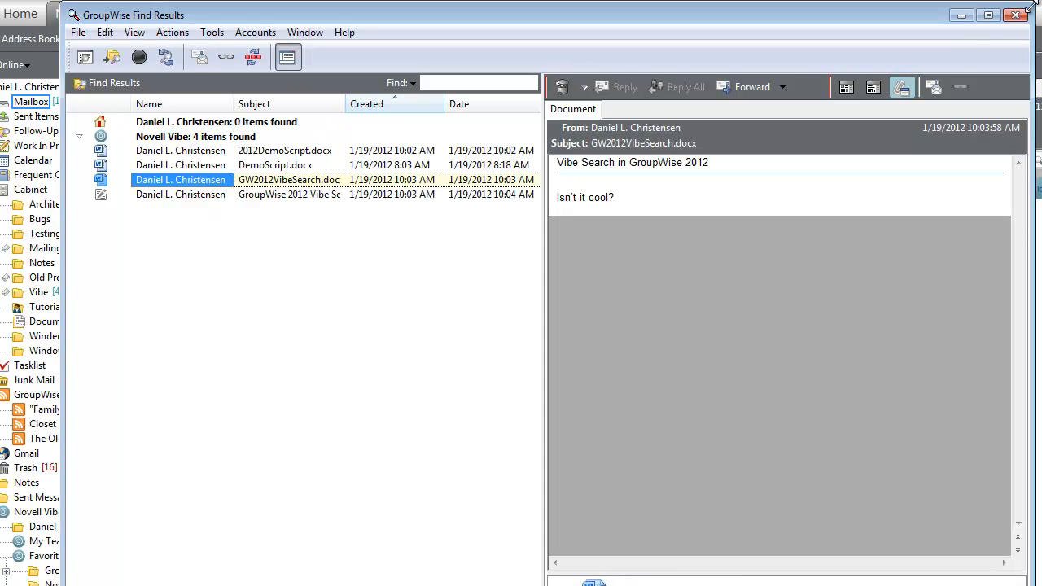
Close the search results, then open and delete the received "Fwd: GW2012VibeSearch.docx" message from the mailbox
click(1016, 16)
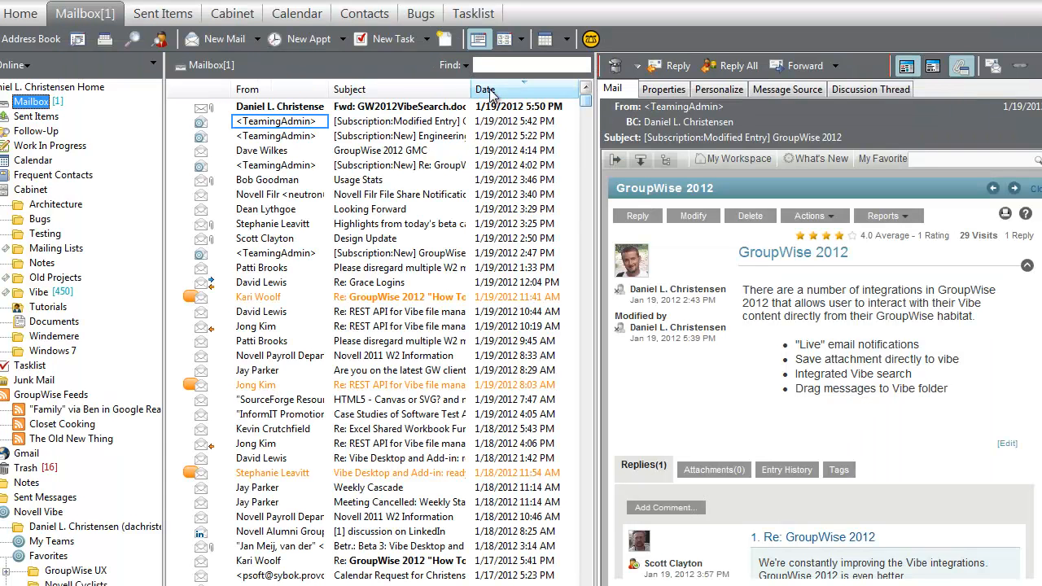
click(257, 114)
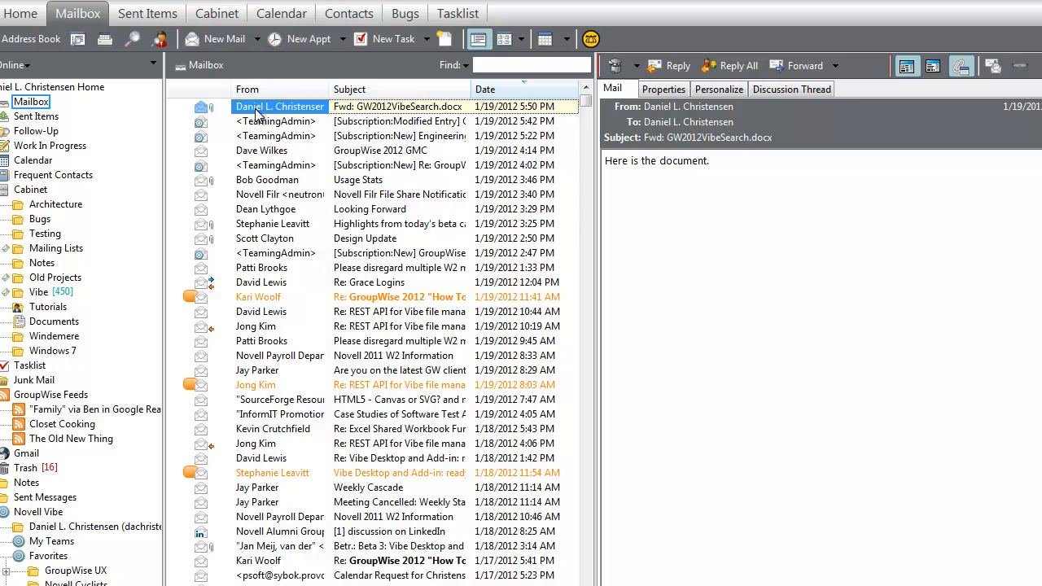
key(Delete)
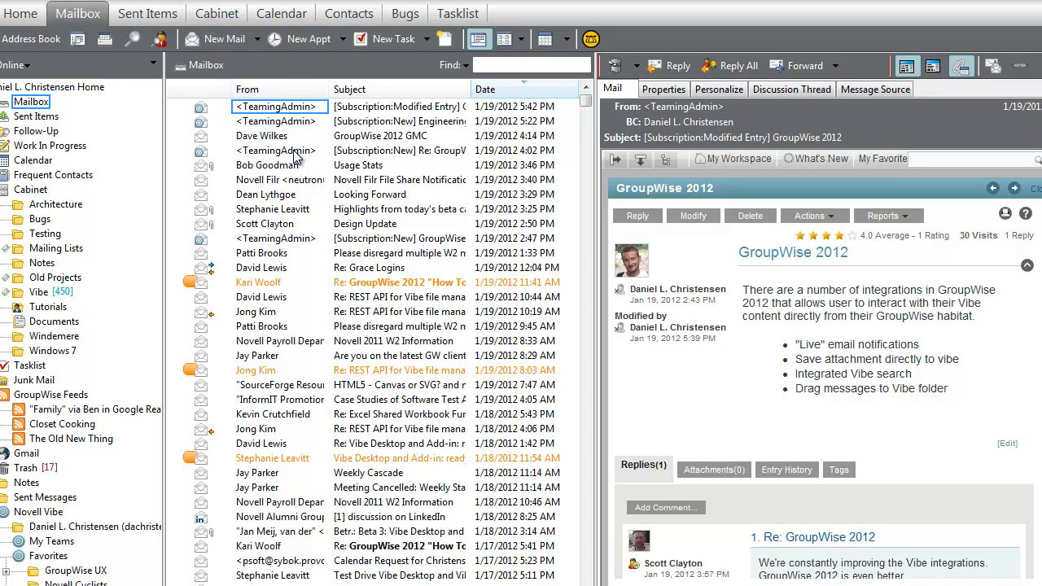
Post the Looking Forward message to the Vibe Discussion folder in Favorites and open the new entry
click(269, 199)
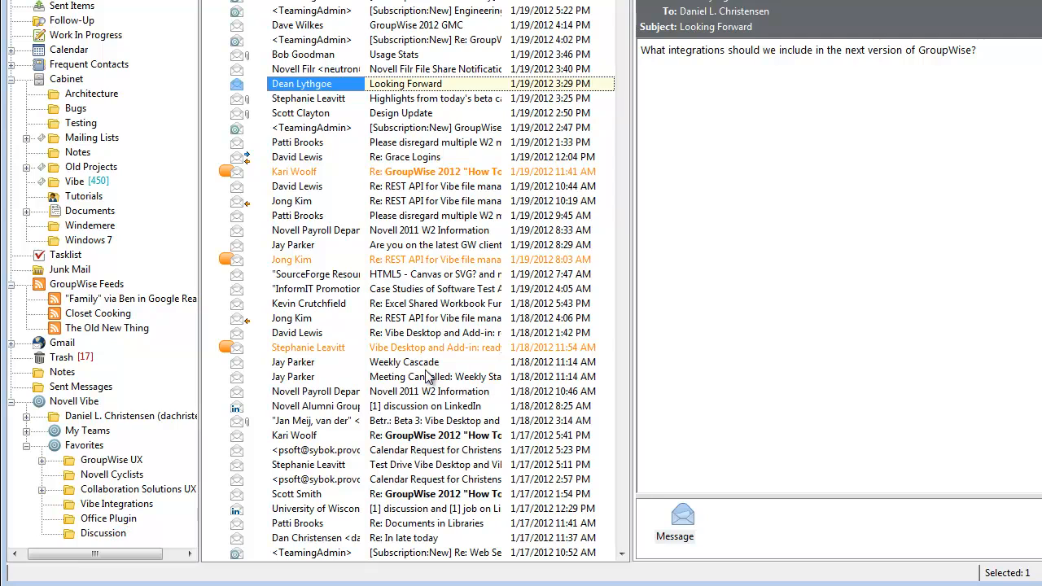
click(106, 534)
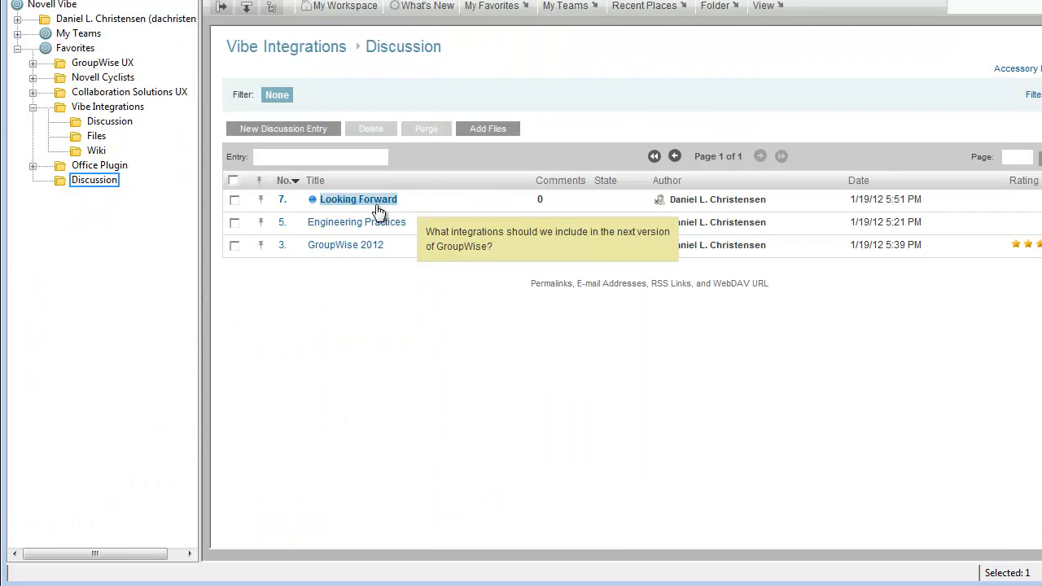
click(377, 205)
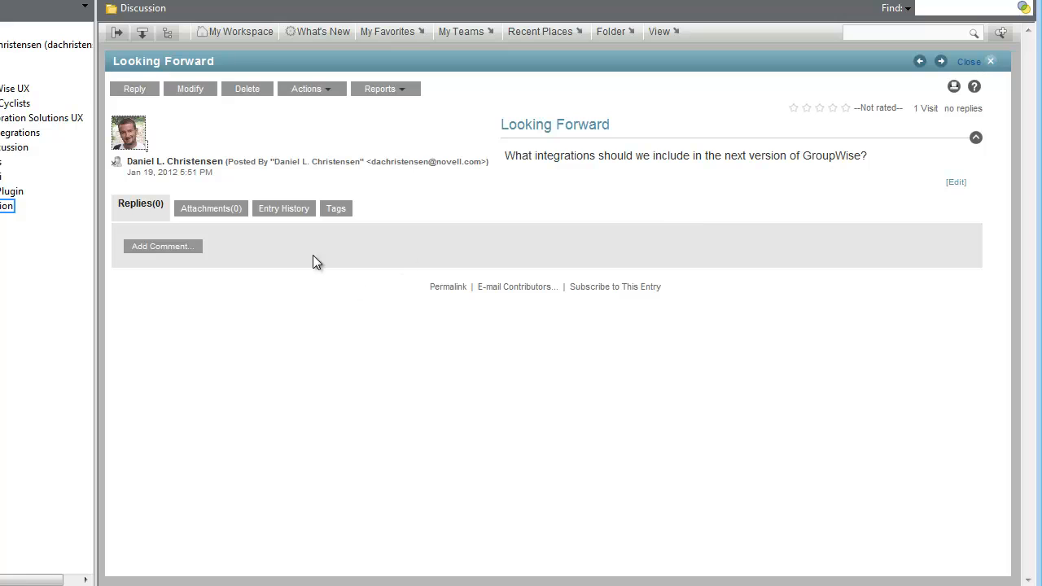
Add the reply "Comment on the discussion" to the Looking Forward entry and close the entry
click(181, 247)
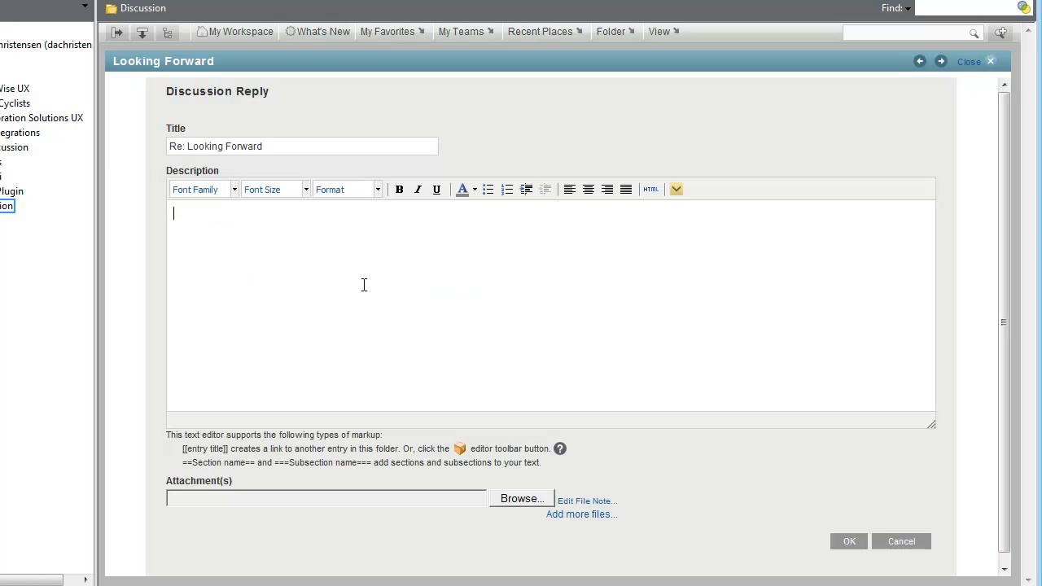
text(Comment on the discussion)
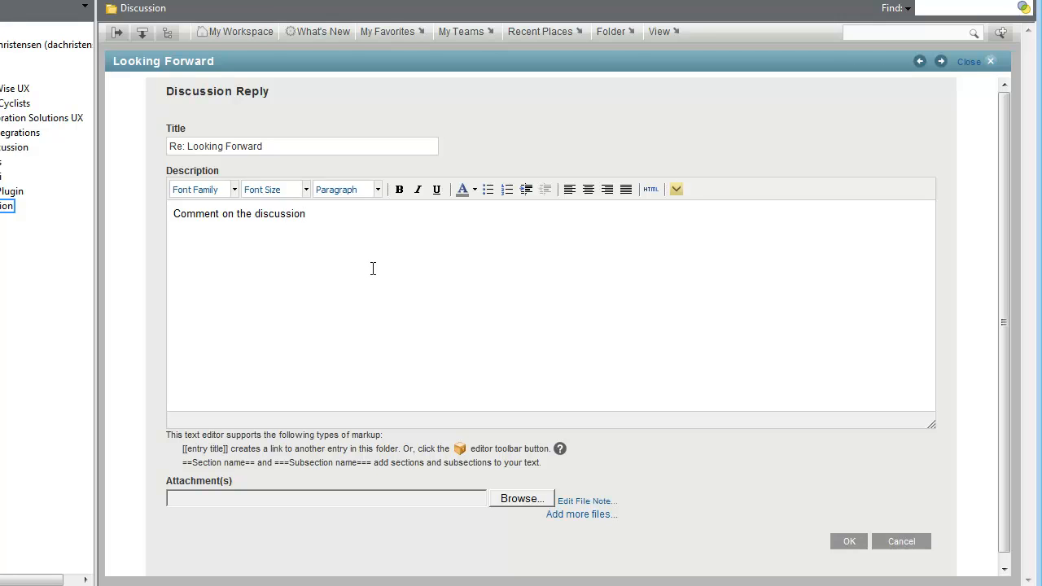
click(850, 542)
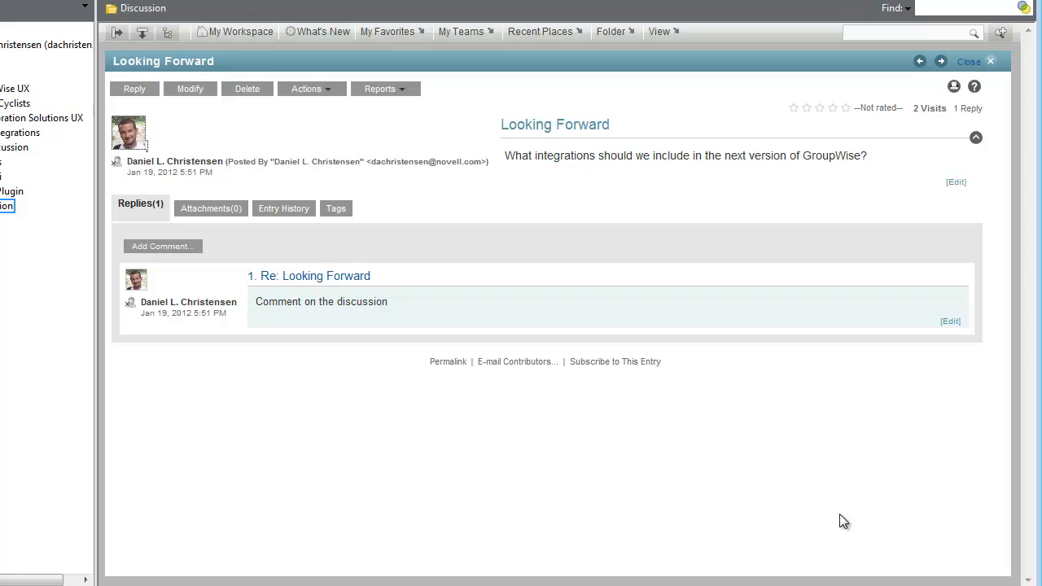
click(988, 61)
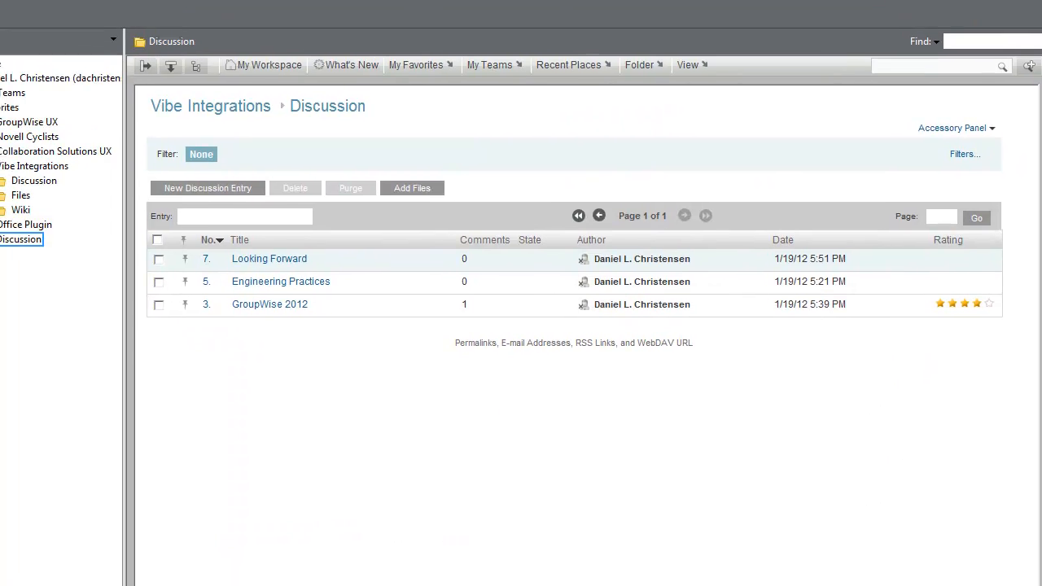